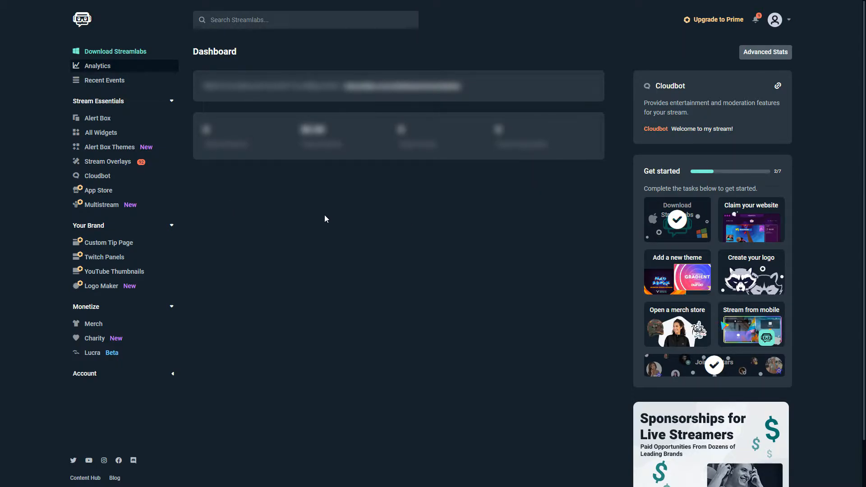
Open the Emote Wall widget and save it enabled with a 5-second emote duration and 3x emote scale.
click(116, 134)
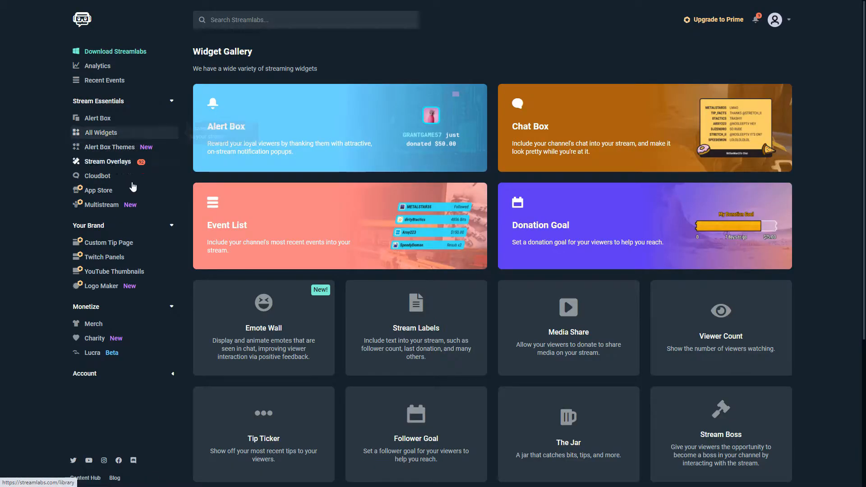
click(252, 330)
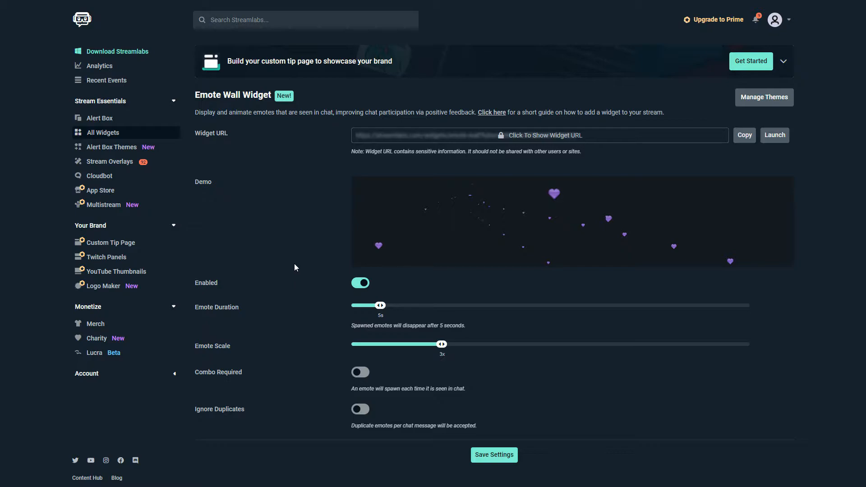
click(363, 283)
click(365, 284)
mouse_move(381, 307)
mouse_down()
mouse_move(775, 308)
mouse_move(384, 308)
mouse_up()
mouse_move(444, 347)
mouse_down()
mouse_move(770, 345)
mouse_move(413, 340)
mouse_move(432, 347)
mouse_up()
click(493, 454)
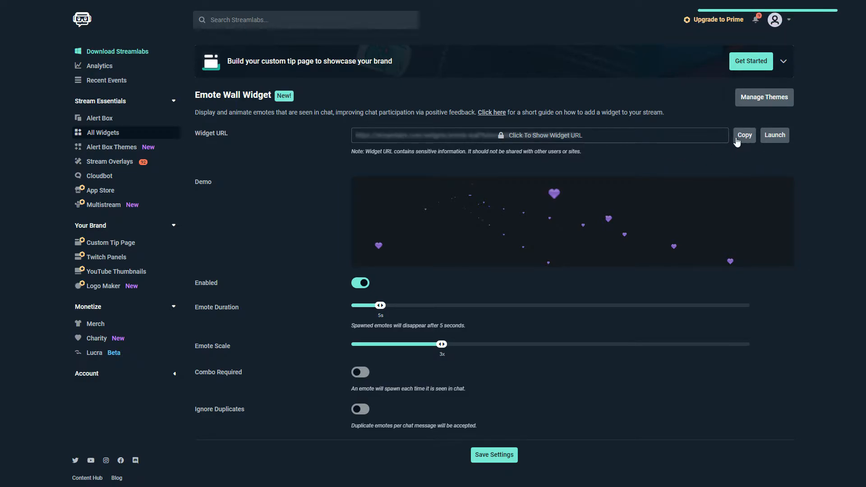
Copy the Emote Wall widget URL and, in Streamlabs OBS, add a browser source named "Mur emoticones" to the Emoticon Wall scene.
click(746, 137)
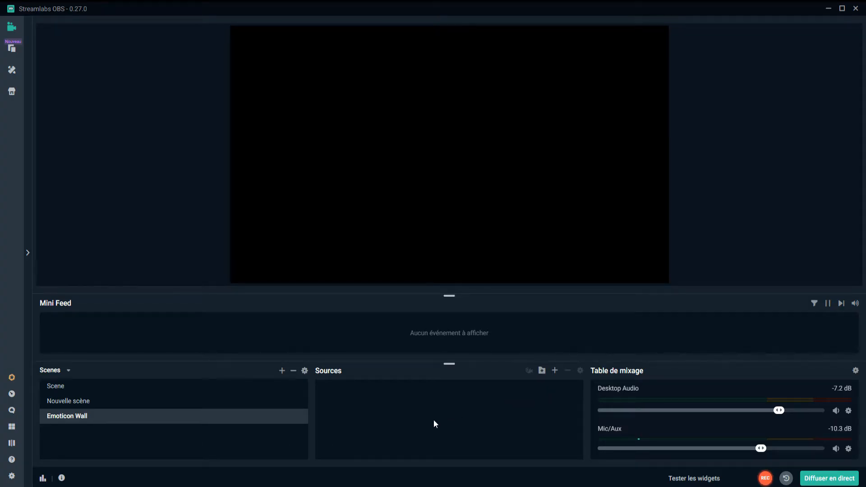
click(554, 370)
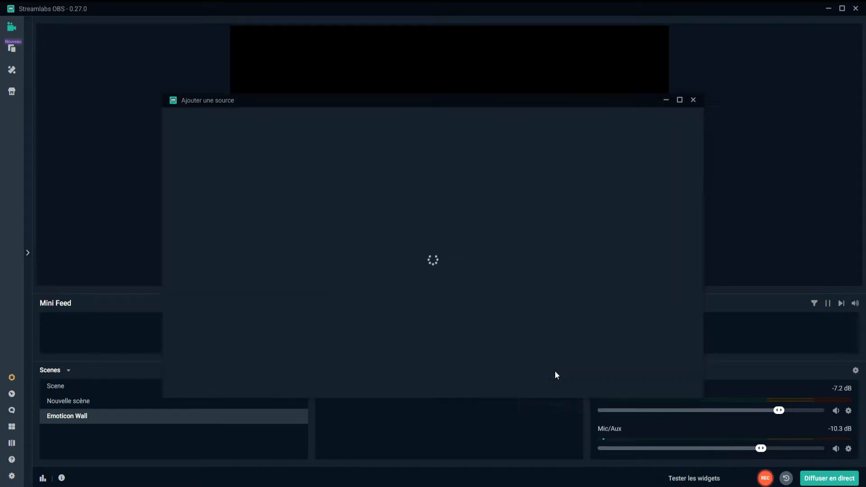
click(221, 258)
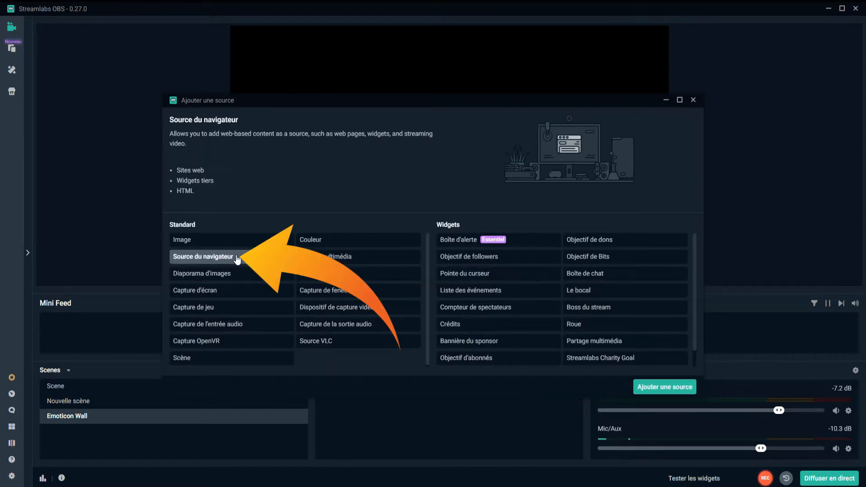
click(663, 387)
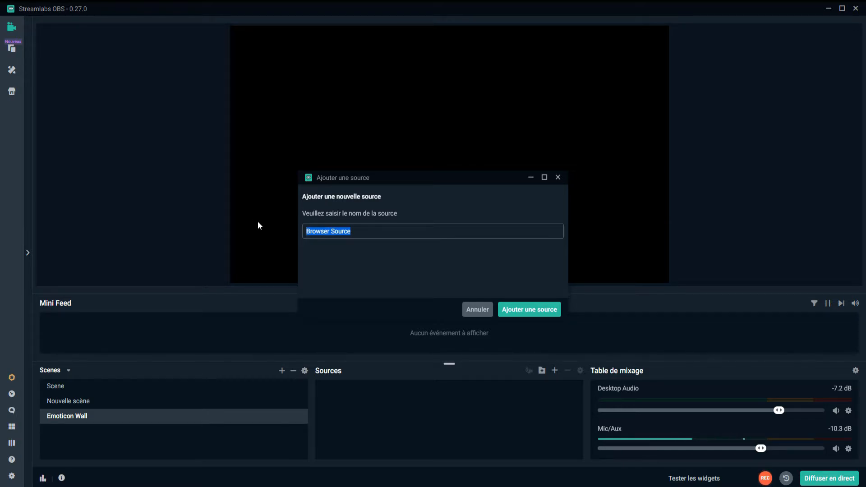
text(Mur emoticon)
text(s)
click(529, 310)
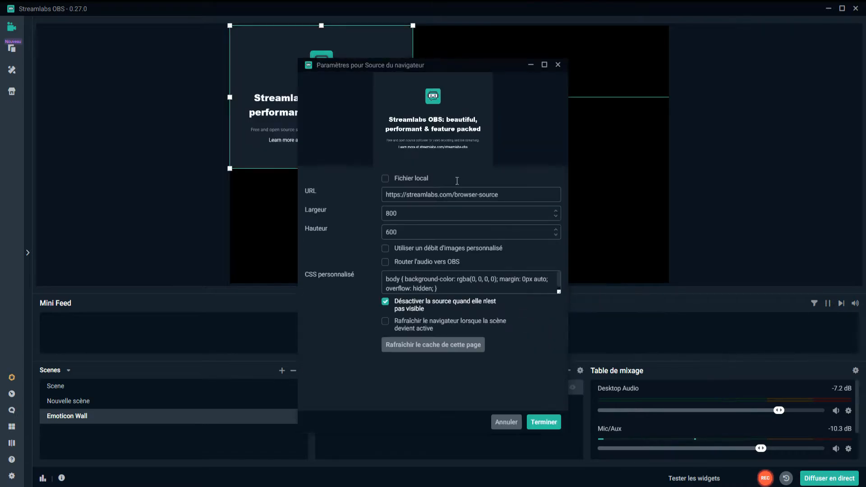
Replace the browser source's URL with the copied private widget URL and finish its setup.
drag(499, 195, 314, 189)
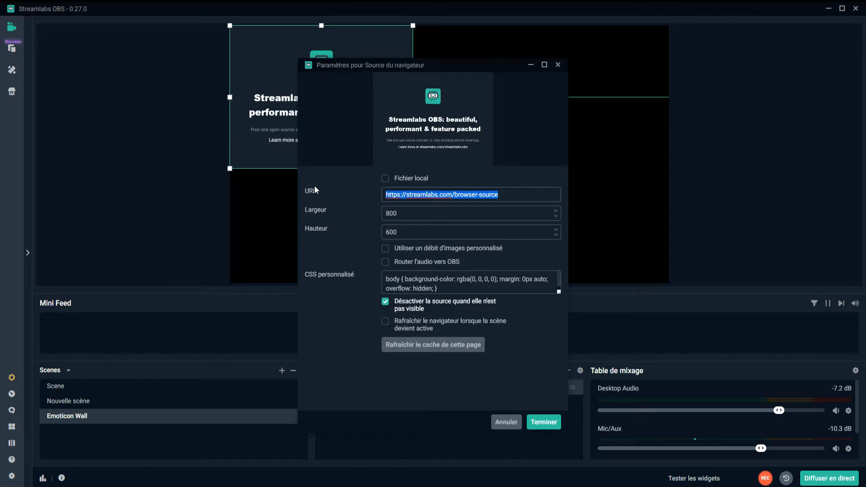
key(ctrl+v)
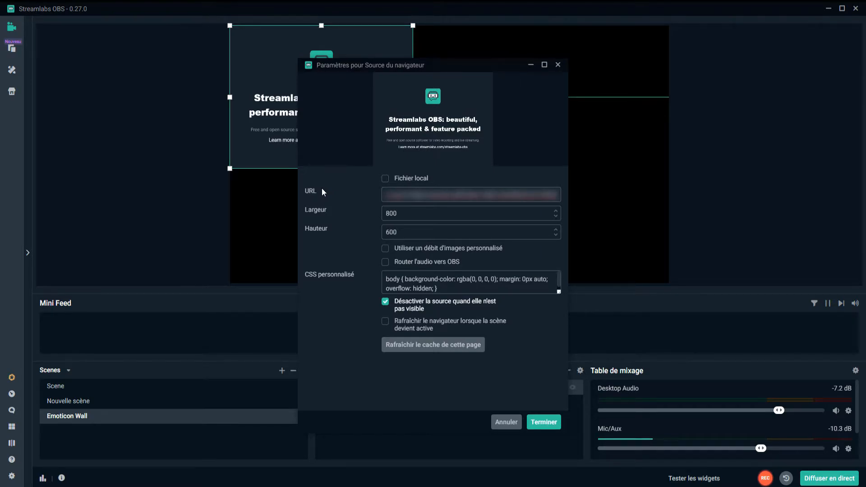
click(543, 422)
Stretch the Mur emoticones source to the screen size and deselect it.
right_click(361, 115)
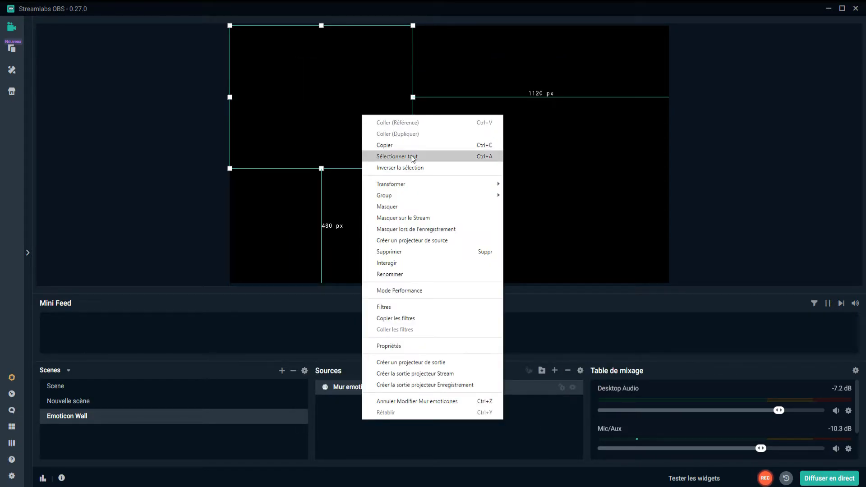
mouse_move(465, 186)
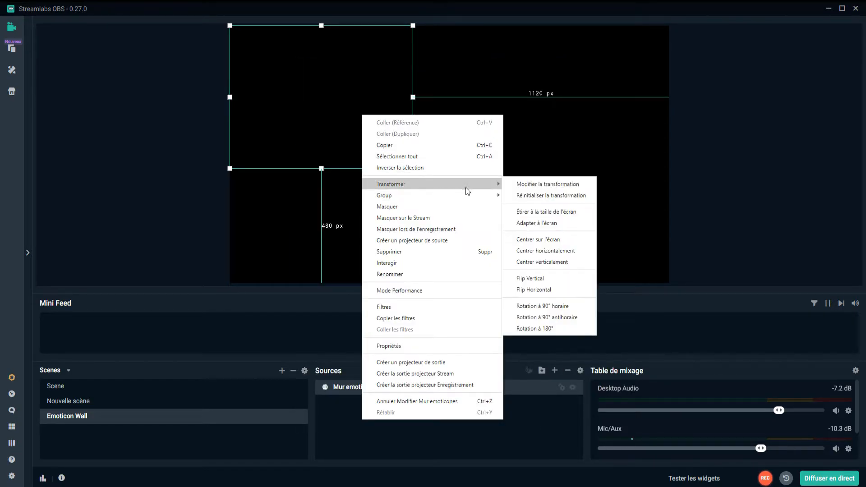
click(544, 212)
click(726, 191)
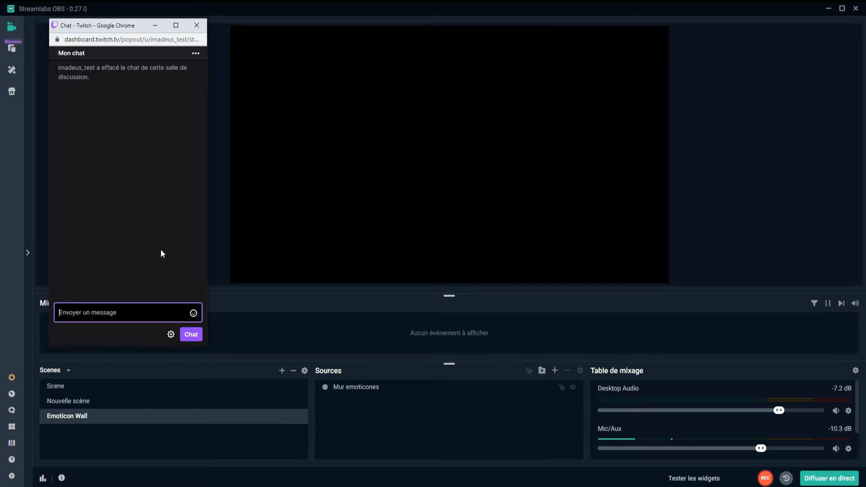
Send a message containing the BibleThump, LUL and ResidentSleeper emotes in the Twitch chat.
click(193, 313)
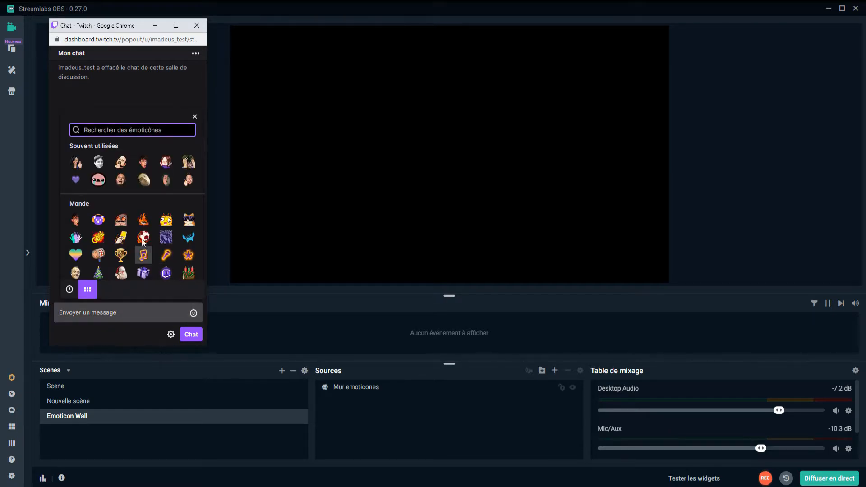
click(98, 179)
click(121, 162)
click(144, 179)
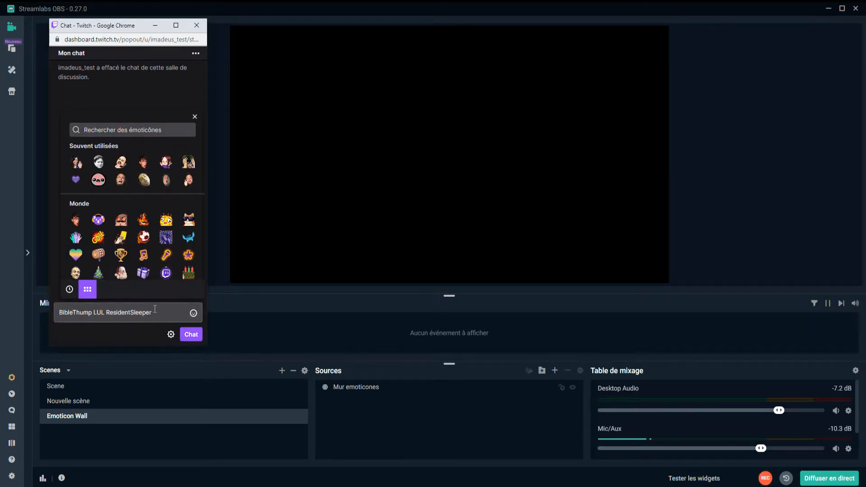
click(156, 311)
key(Return)
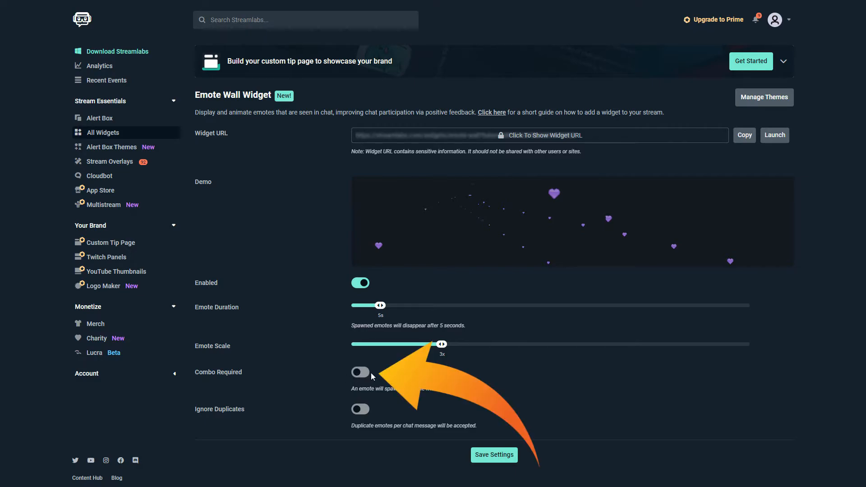
Enable Combo Required for the Emote Wall widget in the Streamlabs dashboard with a combo count of 10 and save.
click(368, 374)
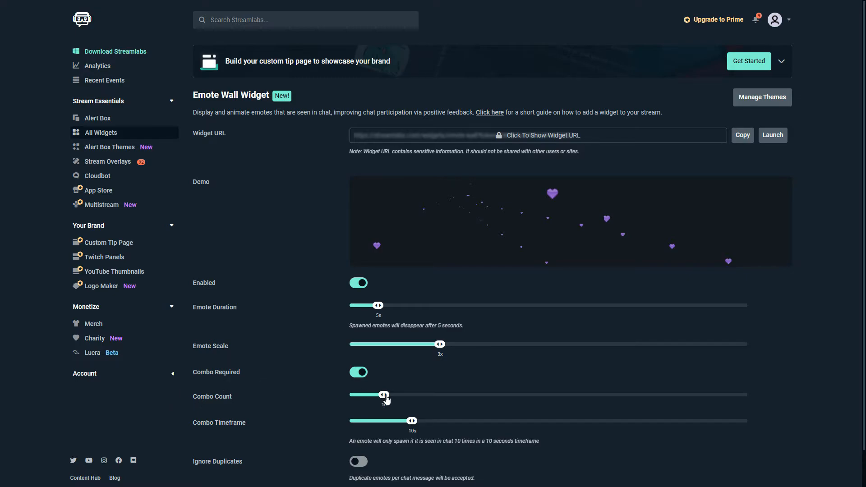
drag(383, 395, 334, 396)
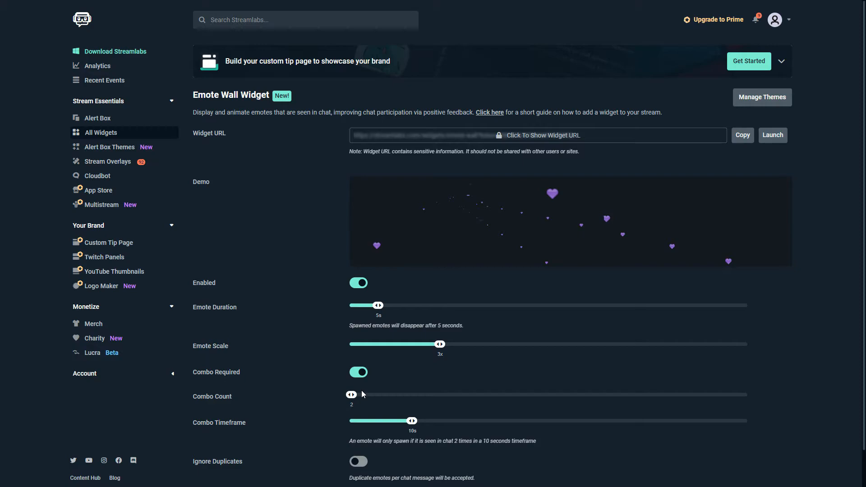
drag(354, 395, 381, 397)
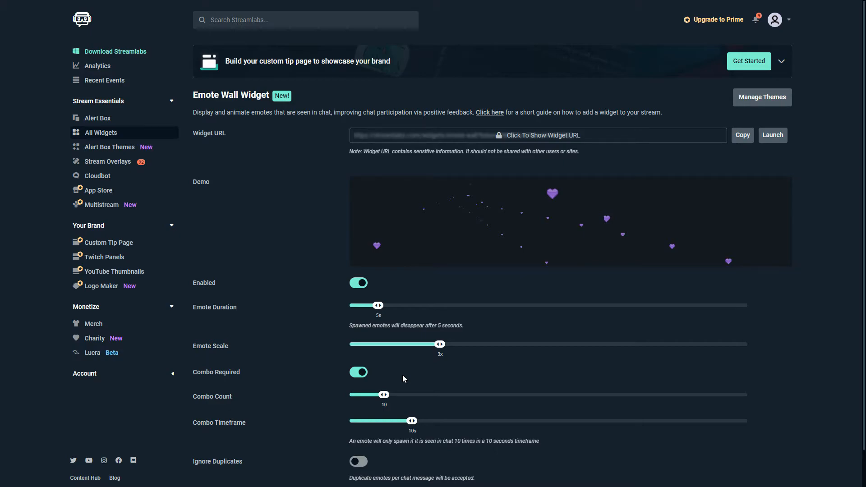
scroll(402, 375, down, 1)
click(494, 468)
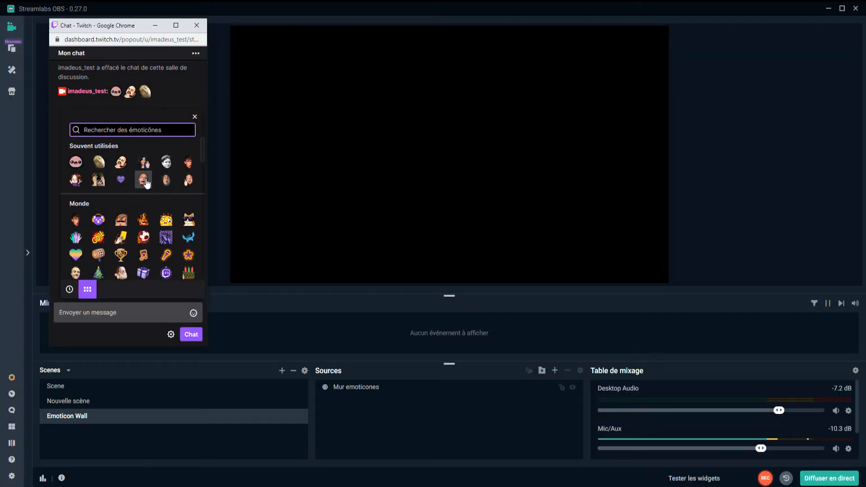
Send a message of ten WutFace emotes in the Twitch chat to test the combo requirement.
click(145, 183)
double_click(97, 312)
key(ctrl+c)
key(ctrl+v)
key(ctrl+v)
key(ctrl+v)
key(ctrl+v)
key(ctrl+v)
key(ctrl+v)
key(ctrl+v)
key(ctrl+v)
key(ctrl+v)
key(ctrl+v)
key(Return)
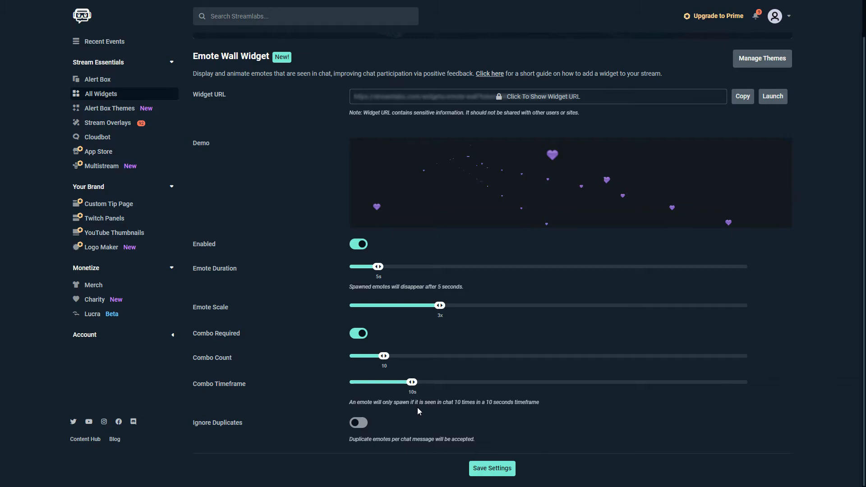
Set the Emote Wall's combo timeframe to 60 seconds in the Streamlabs dashboard and save the settings.
drag(411, 383, 752, 387)
click(479, 470)
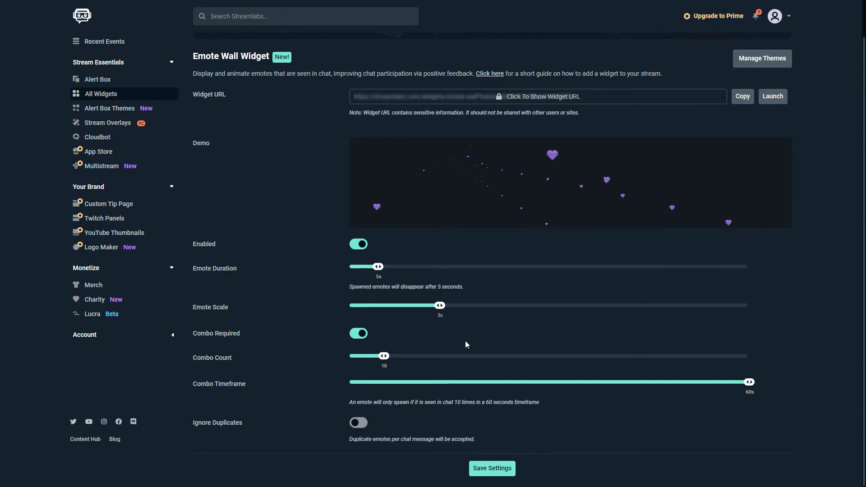
click(494, 469)
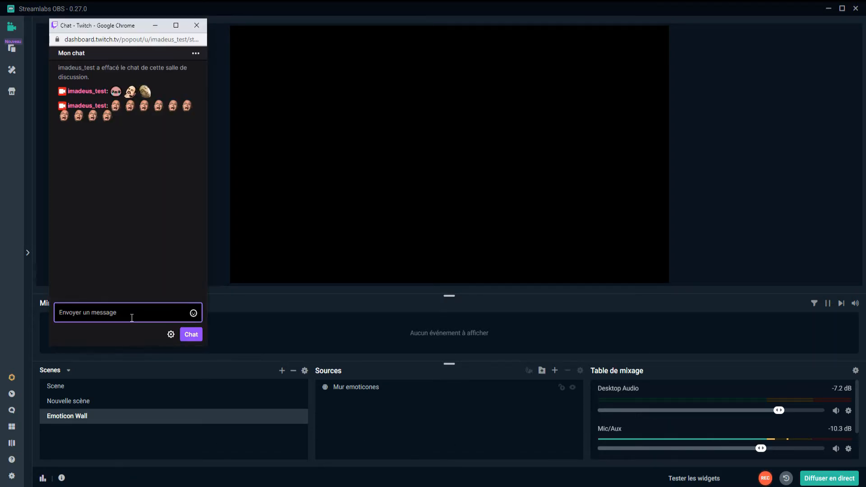
Send two more Twitch chat messages of ten WutFace emotes each.
key(ctrl+v)
key(ctrl+v)
key(ctrl+v)
key(ctrl+v)
key(ctrl+v)
key(ctrl+v)
key(ctrl+v)
key(ctrl+v)
key(ctrl+v)
key(ctrl+v)
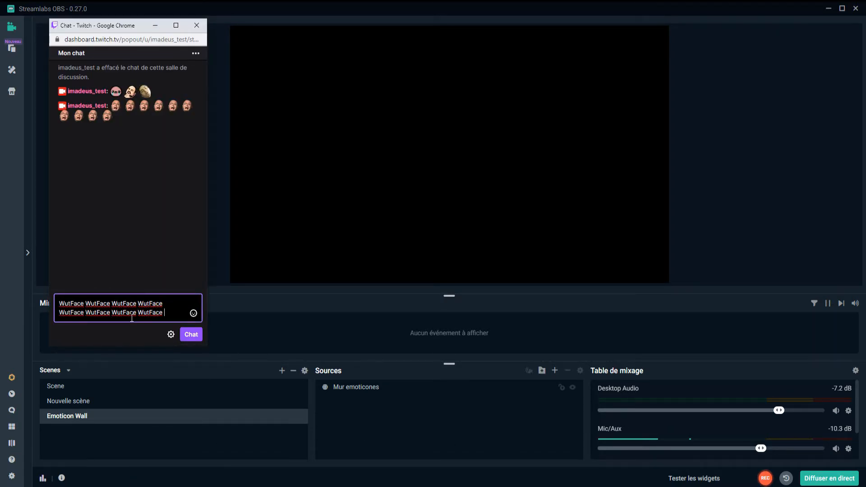
key(Return)
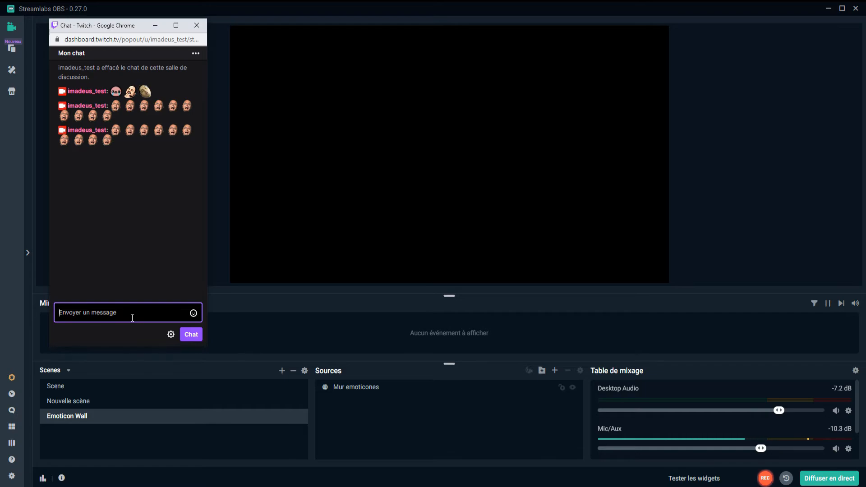
key(ctrl+v)
key(ctrl+v)
key(ctrl+v)
key(ctrl+v)
key(ctrl+v)
key(ctrl+v)
key(ctrl+v)
key(ctrl+v)
key(ctrl+v)
key(ctrl+v)
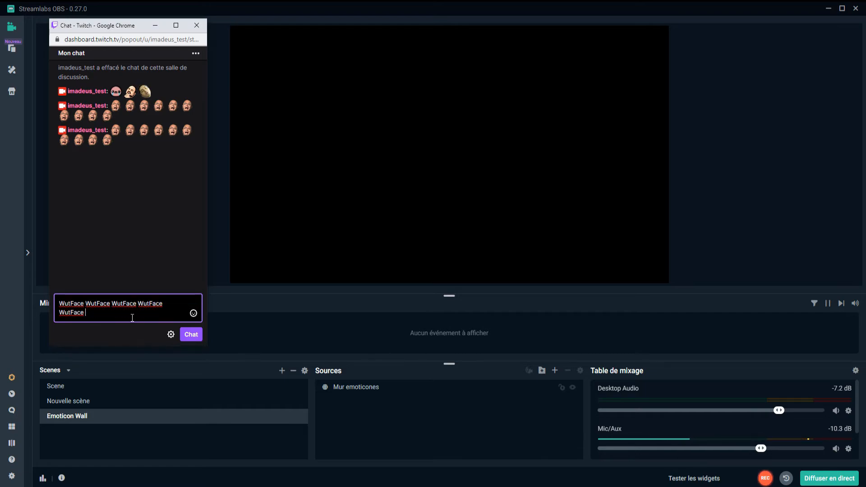
key(Return)
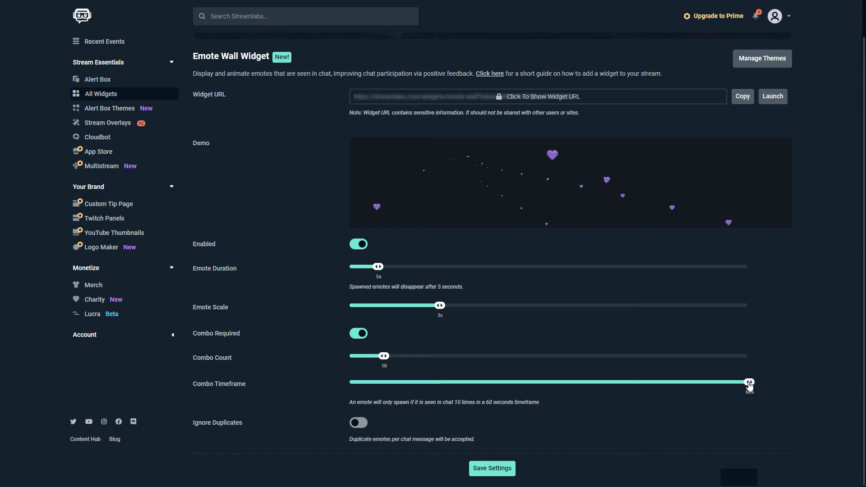
Set the combo timeframe to 10 seconds, disable Combo Required in the Streamlabs dashboard and save the settings.
drag(750, 382, 411, 383)
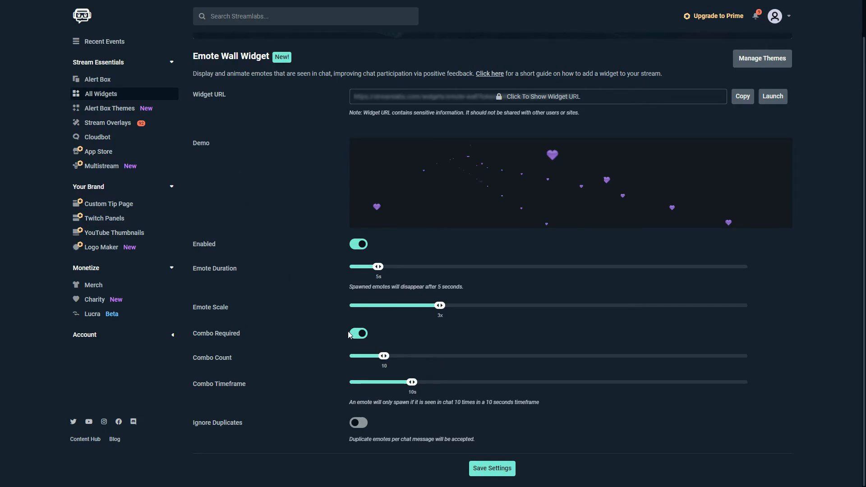
click(355, 336)
click(492, 453)
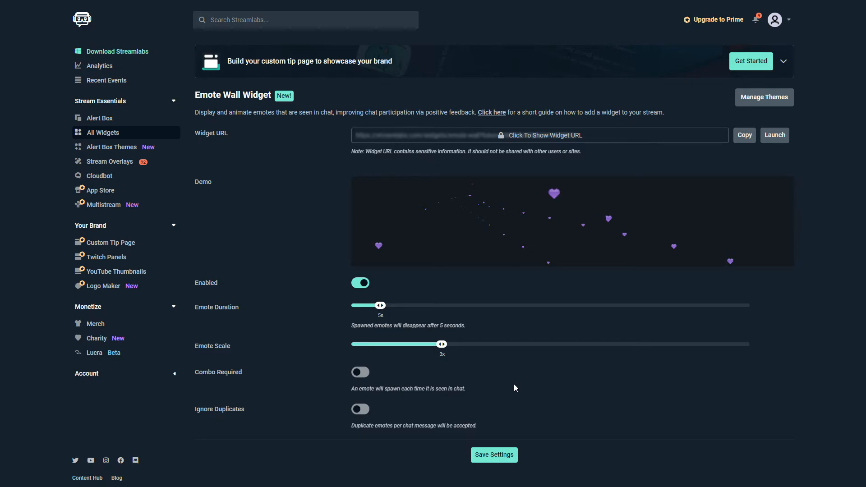
Enable Ignore Duplicates for the Emote Wall and test it by sending four VoHiYo emotes in the Twitch chat.
click(359, 408)
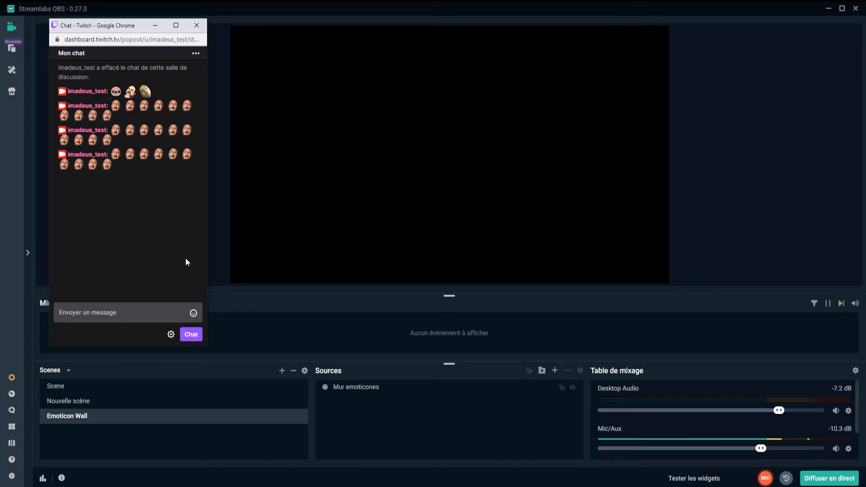
click(193, 313)
click(98, 180)
click(98, 180)
click(97, 179)
click(98, 180)
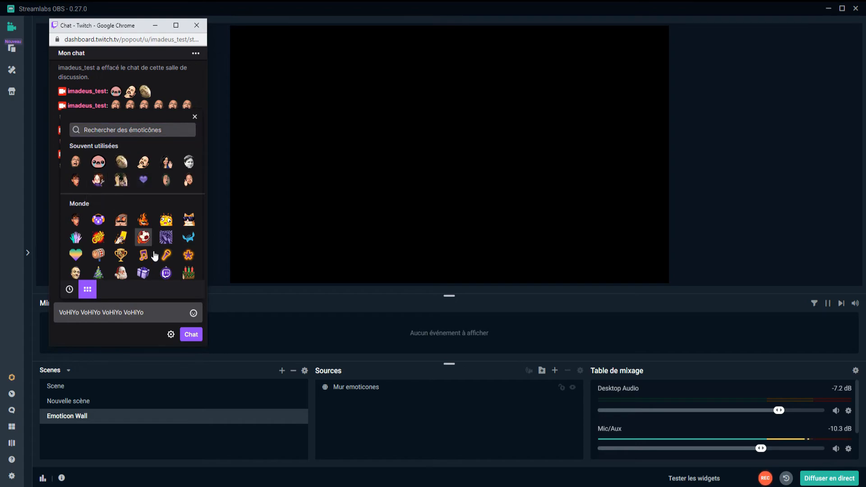
click(155, 311)
key(Return)
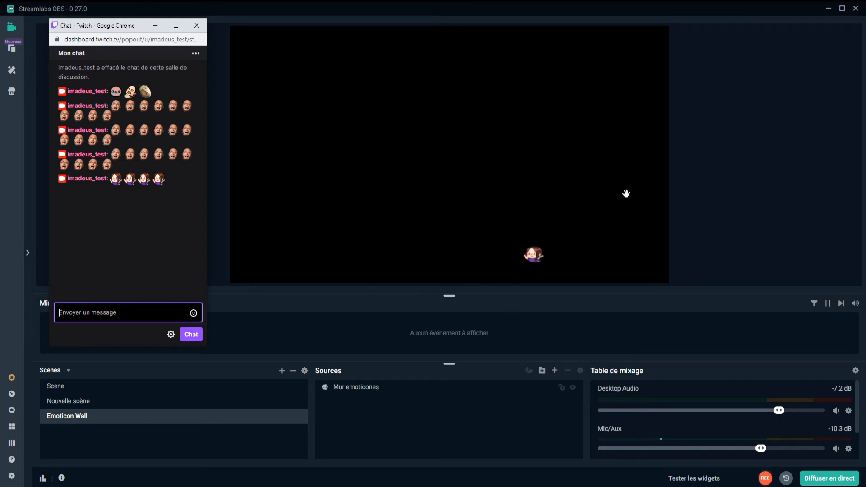
Send a nine-emote Twitch chat message mixing different emotes with repeated ones.
click(193, 313)
click(121, 179)
click(143, 162)
click(98, 255)
click(75, 228)
click(75, 228)
click(98, 246)
click(97, 246)
click(98, 236)
click(167, 315)
key(Return)
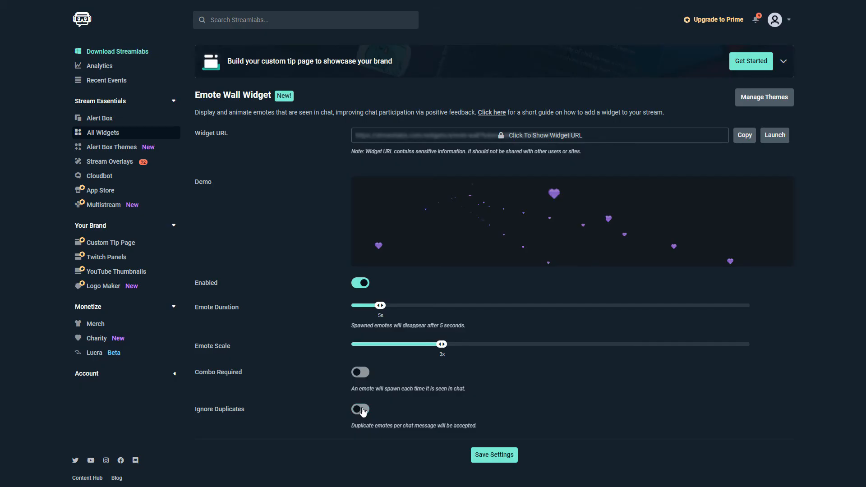
Leave Ignore Duplicates off in the Streamlabs dashboard and launch the Emote Wall widget in its own window.
click(361, 410)
click(360, 410)
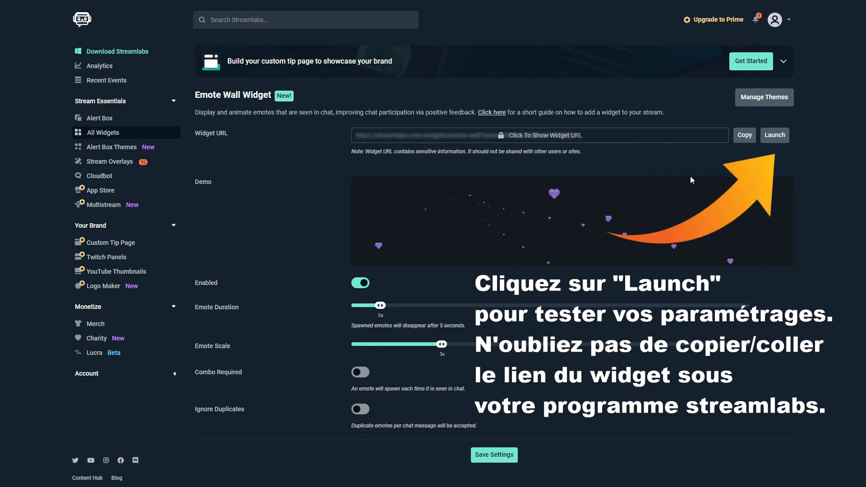
click(774, 135)
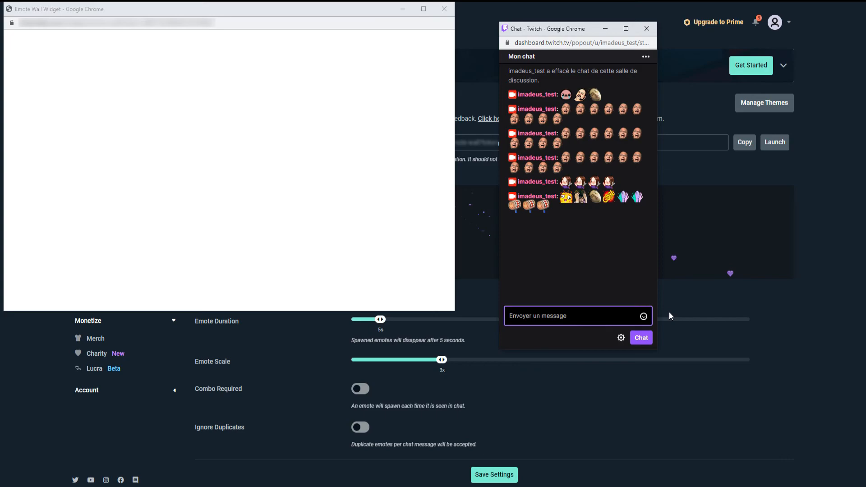
Send three ShowOfHands and two PorscheWIN emotes in the Twitch chat to test the launched widget.
click(643, 316)
click(525, 259)
click(525, 259)
click(526, 258)
click(571, 258)
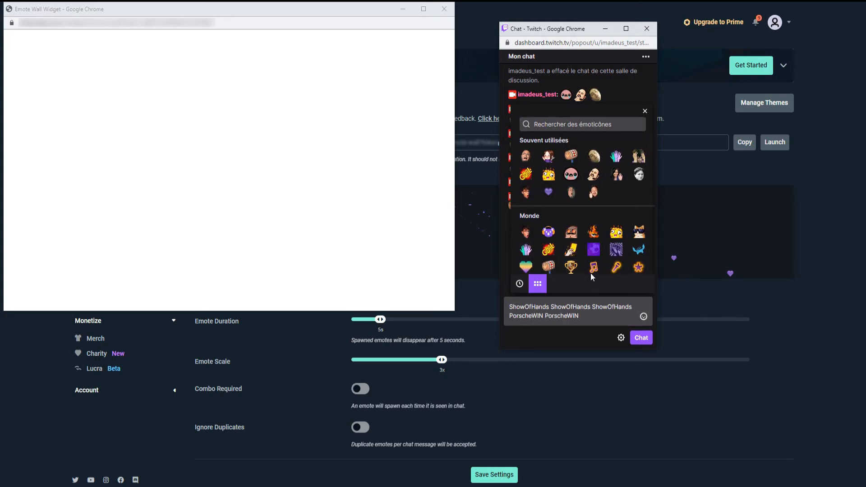
click(570, 250)
click(597, 315)
key(Return)
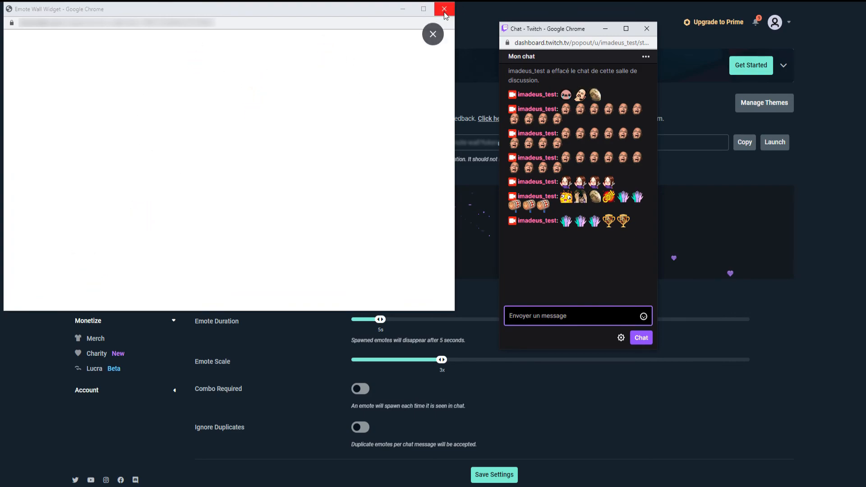
Close the launched Emote Wall window and move the Twitch chat window over the dashboard's navigation area.
click(433, 32)
drag(558, 22, 151, 37)
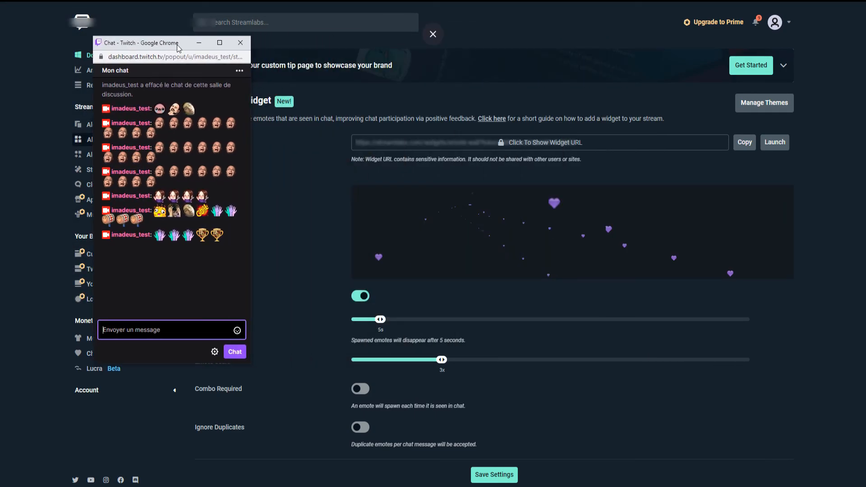